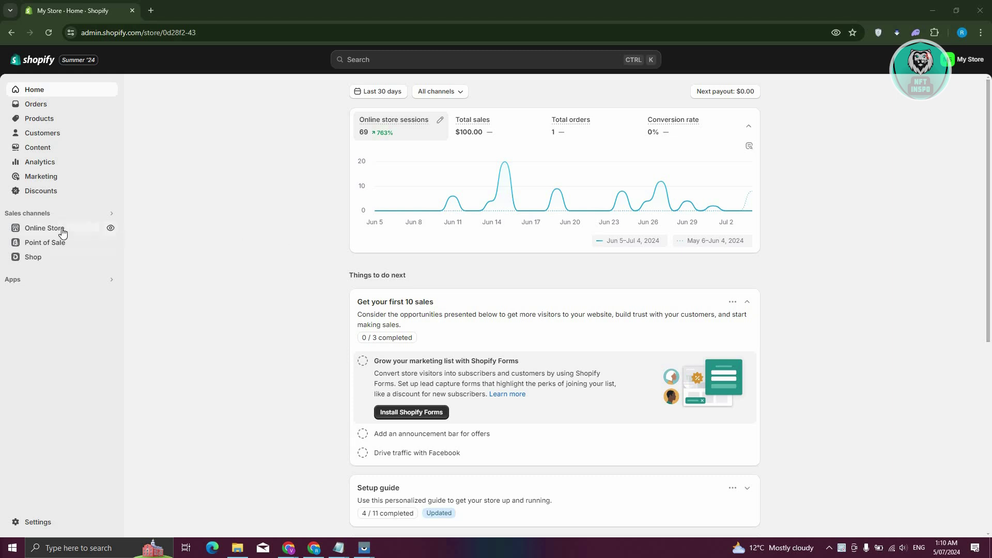
Open the live Dawn theme in the theme editor and show its page-template list
{"action": "left_click", "coordinate": [45, 227]}
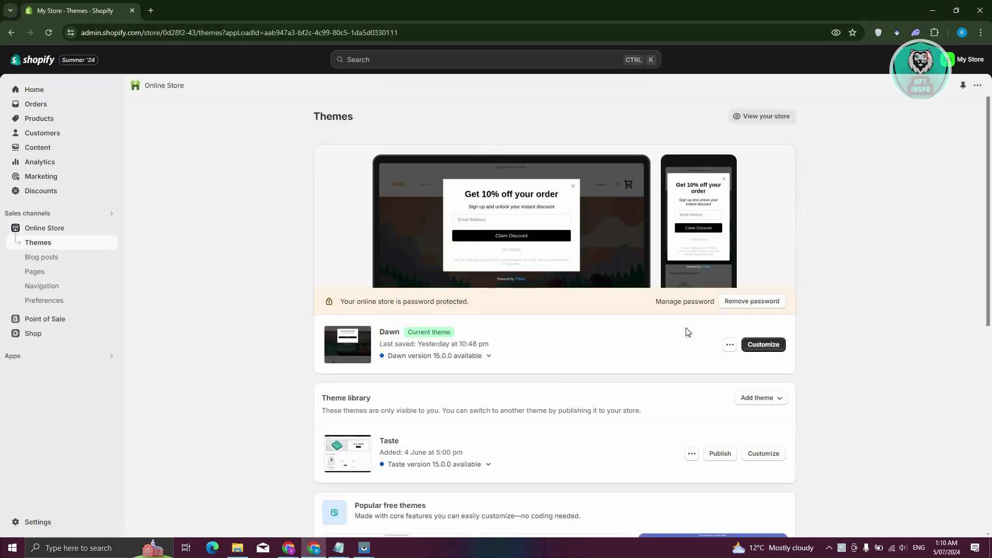
{"action": "left_click", "coordinate": [763, 344]}
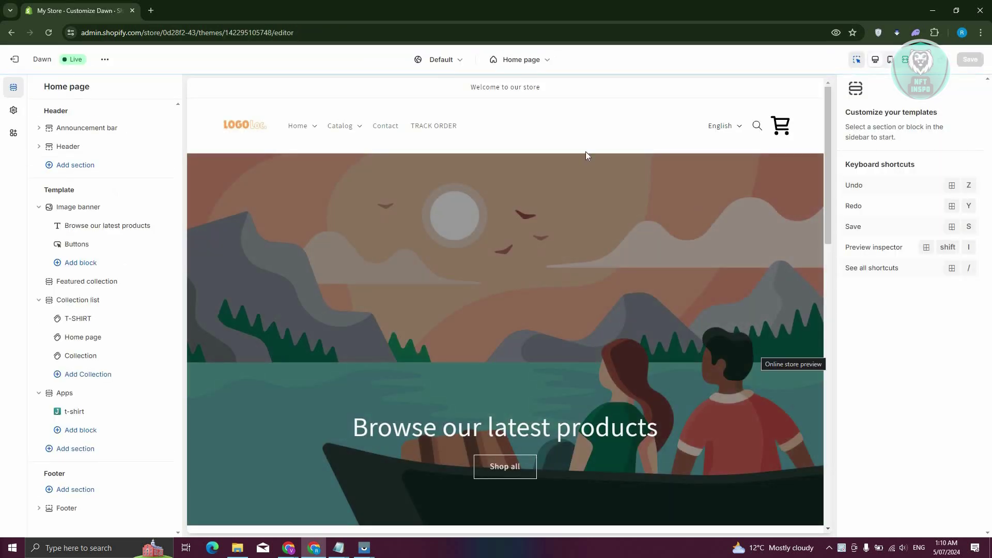
{"action": "left_click", "coordinate": [547, 61]}
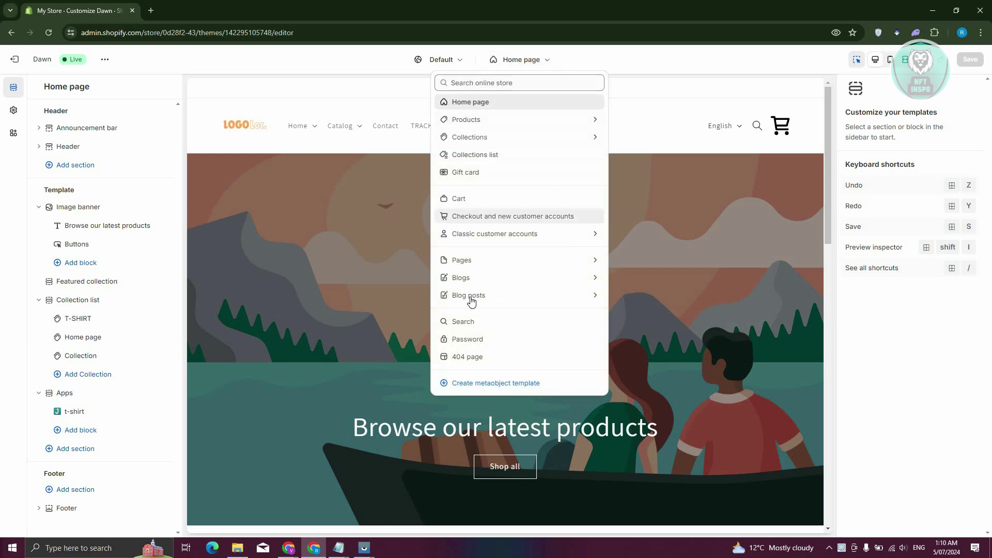
Select 'Checkout and new customer accounts' from the page list to preview checkout
{"action": "left_click", "coordinate": [483, 217]}
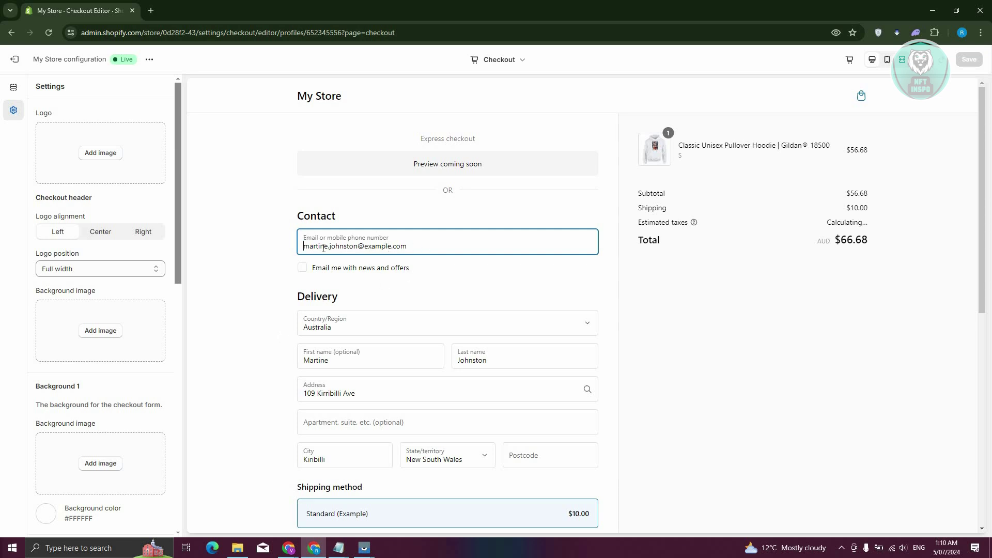
{"action": "left_click", "coordinate": [494, 305]}
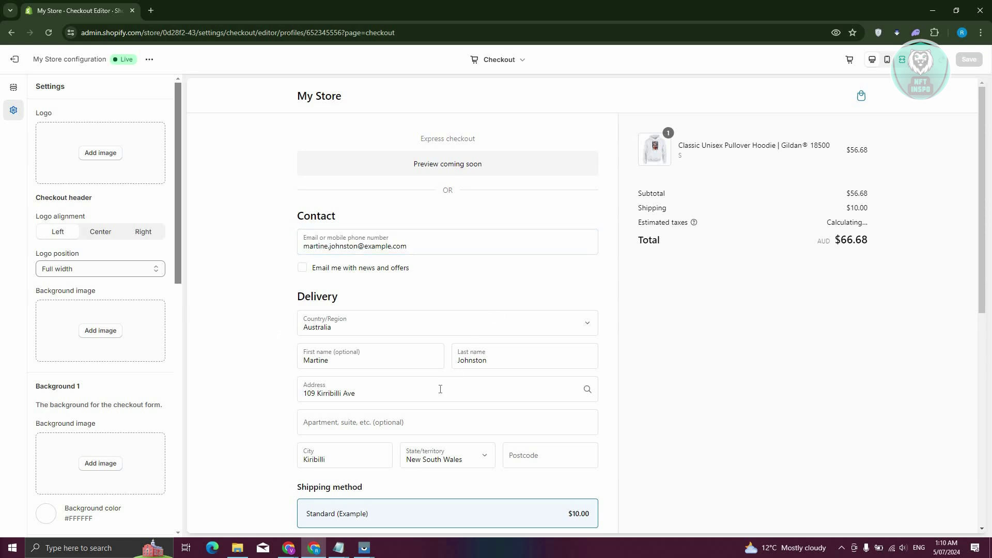
{"action": "scroll", "coordinate": [442, 387], "scroll_direction": "down", "scroll_amount": 5}
{"action": "scroll", "coordinate": [310, 403], "scroll_direction": "down", "scroll_amount": 5}
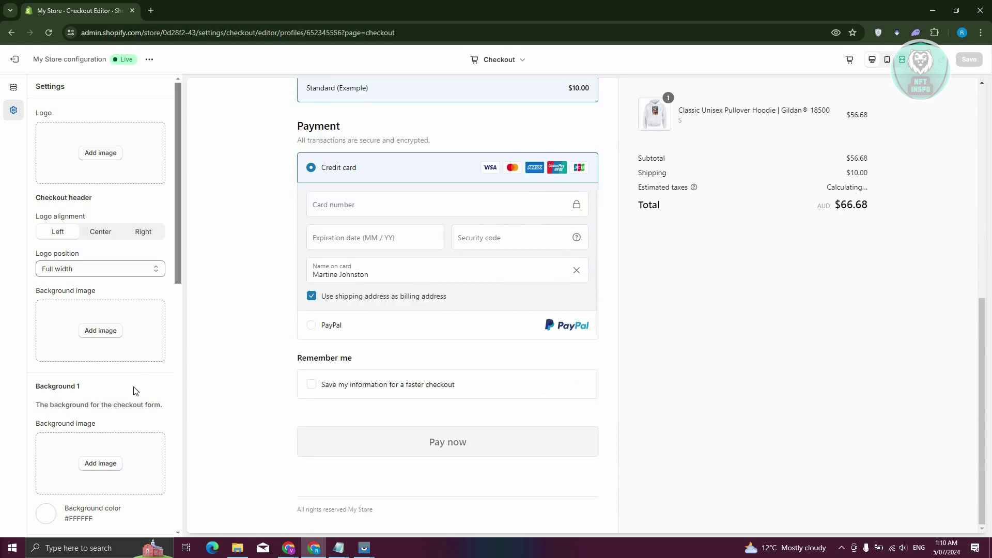
{"action": "scroll", "coordinate": [134, 390], "scroll_direction": "down", "scroll_amount": 2}
{"action": "scroll", "coordinate": [127, 383], "scroll_direction": "up", "scroll_amount": 2}
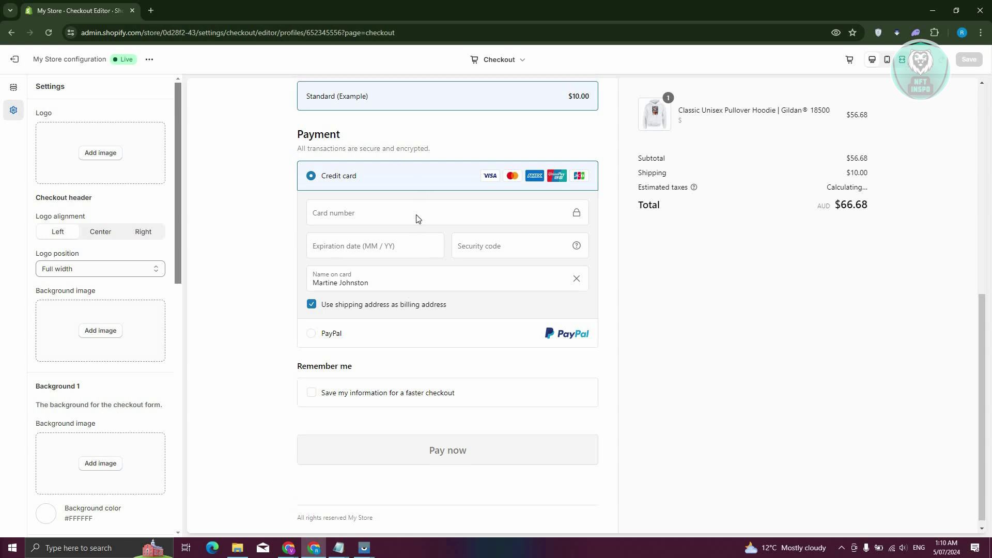
{"action": "scroll", "coordinate": [419, 232], "scroll_direction": "up", "scroll_amount": 8}
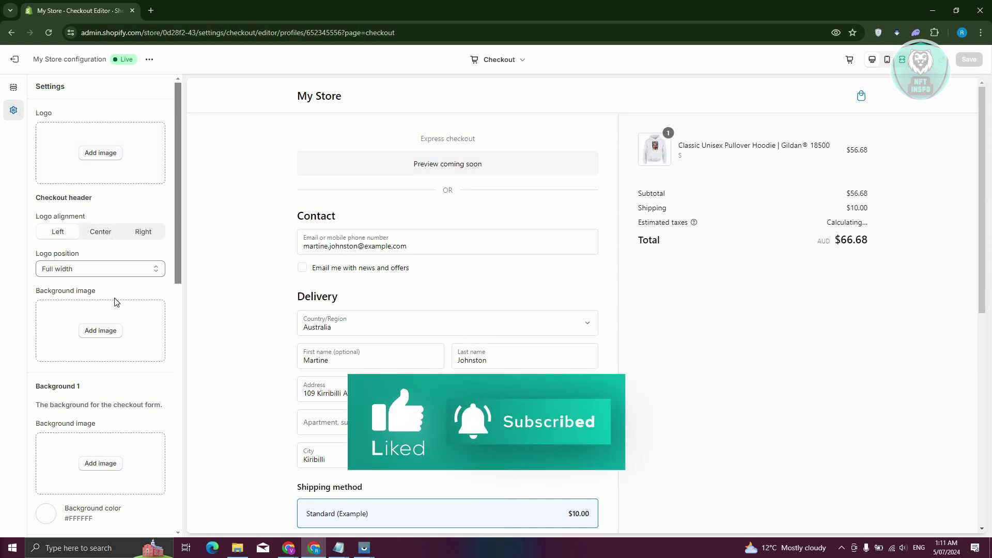
{"action": "scroll", "coordinate": [110, 290], "scroll_direction": "down", "scroll_amount": 3}
{"action": "scroll", "coordinate": [112, 294], "scroll_direction": "down", "scroll_amount": 3}
{"action": "scroll", "coordinate": [117, 298], "scroll_direction": "down", "scroll_amount": 3}
{"action": "scroll", "coordinate": [118, 299], "scroll_direction": "down", "scroll_amount": 2}
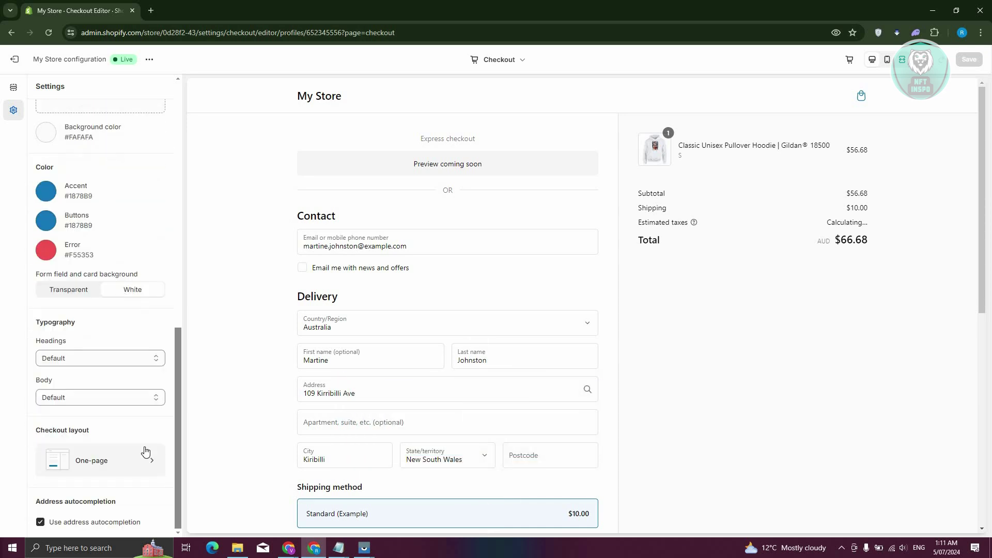
{"action": "left_click", "coordinate": [129, 465]}
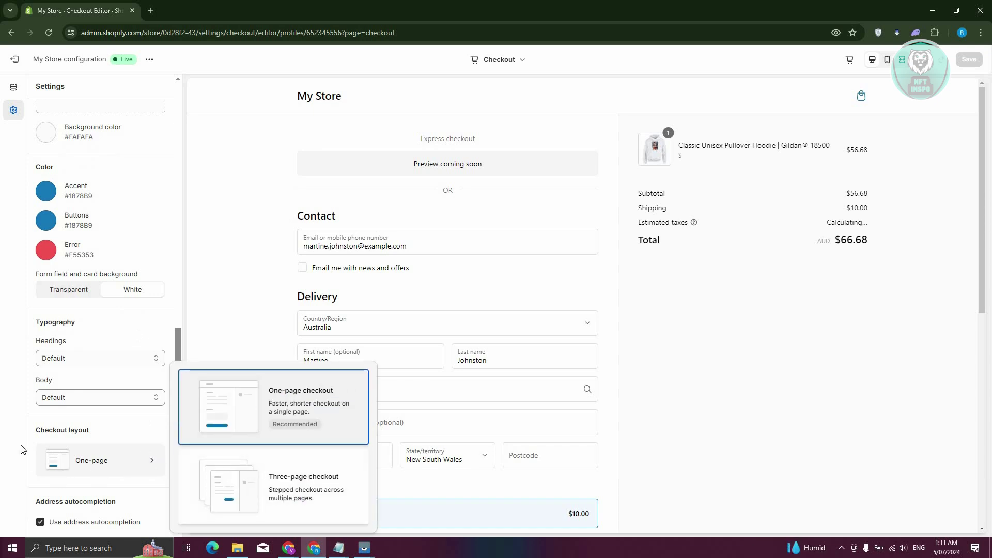
{"action": "left_click", "coordinate": [13, 89]}
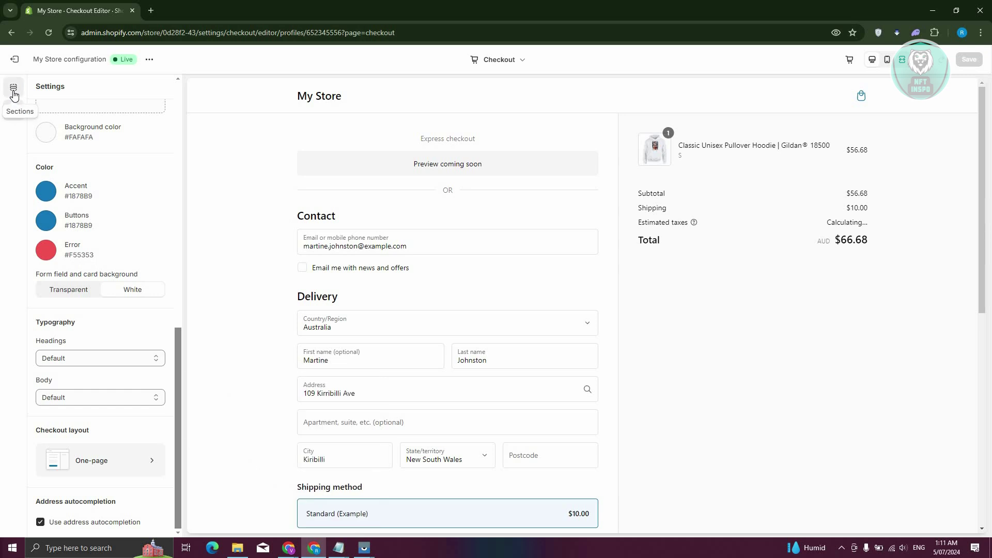
{"action": "left_click", "coordinate": [14, 92]}
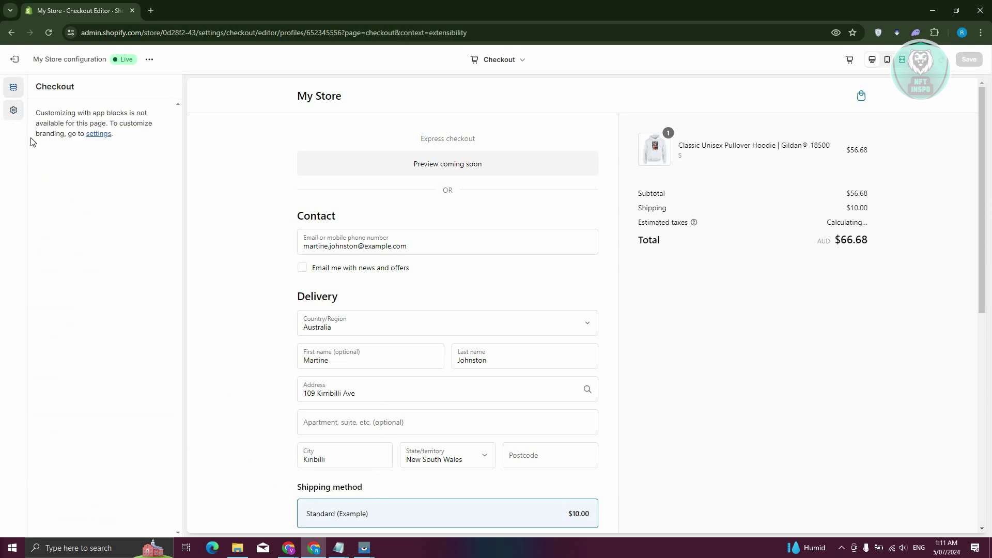
{"action": "left_click", "coordinate": [14, 112]}
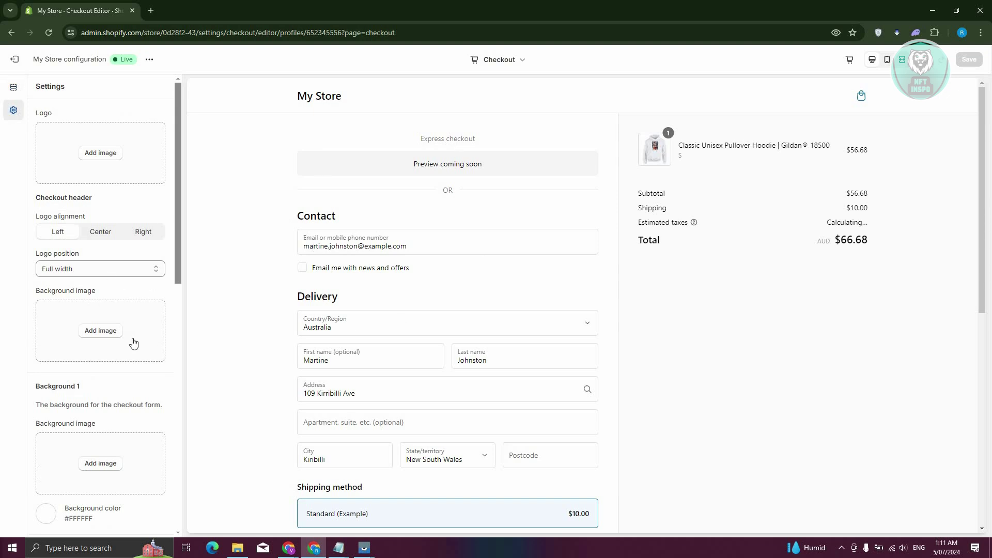
{"action": "scroll", "coordinate": [94, 372], "scroll_direction": "down", "scroll_amount": 2}
{"action": "scroll", "coordinate": [77, 310], "scroll_direction": "down", "scroll_amount": 1}
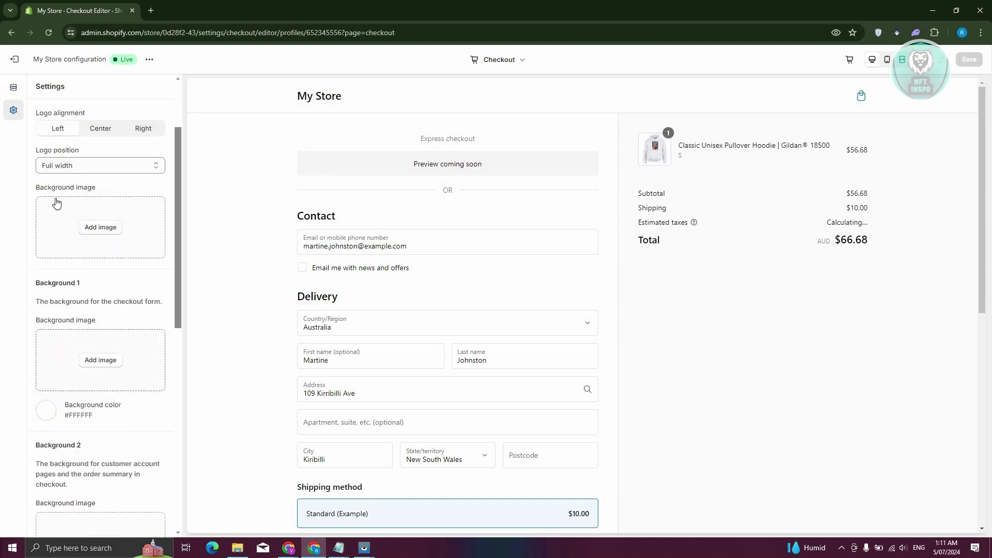
{"action": "left_click", "coordinate": [14, 87]}
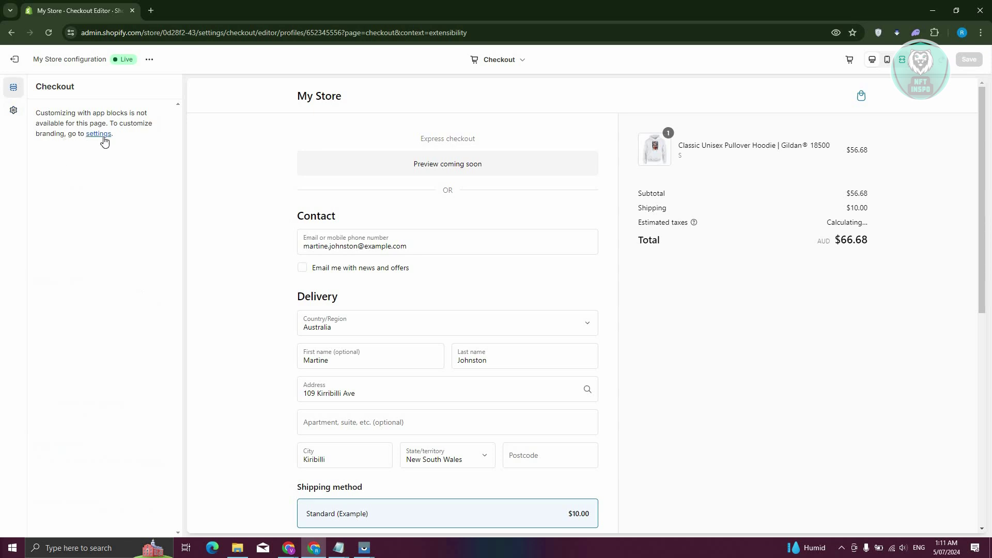
{"action": "left_click", "coordinate": [13, 110]}
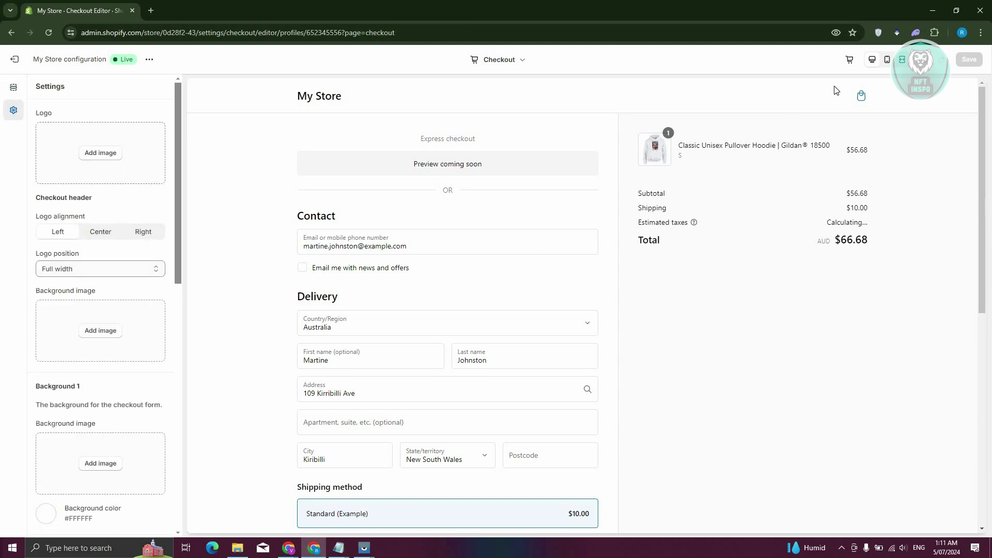
{"action": "left_click", "coordinate": [886, 60]}
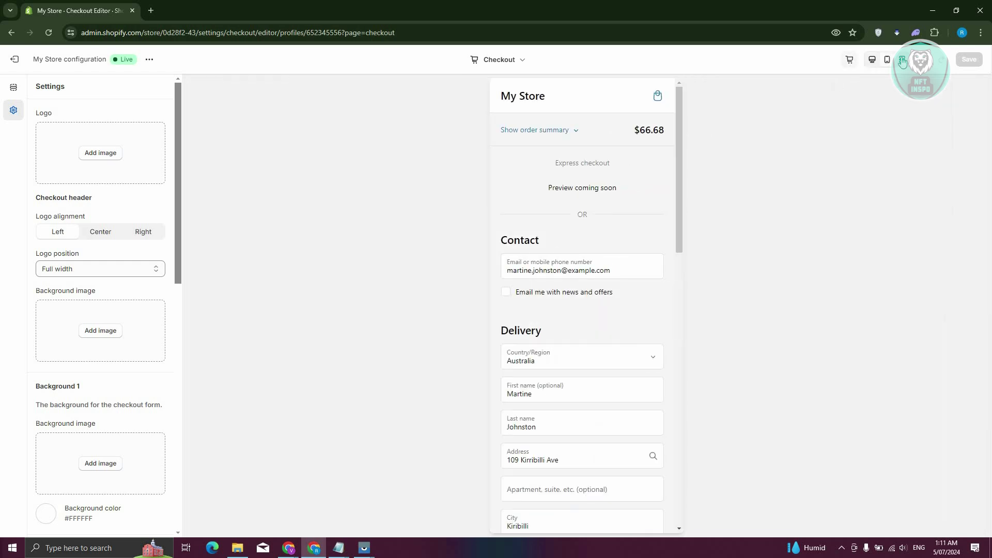
{"action": "left_click", "coordinate": [871, 59]}
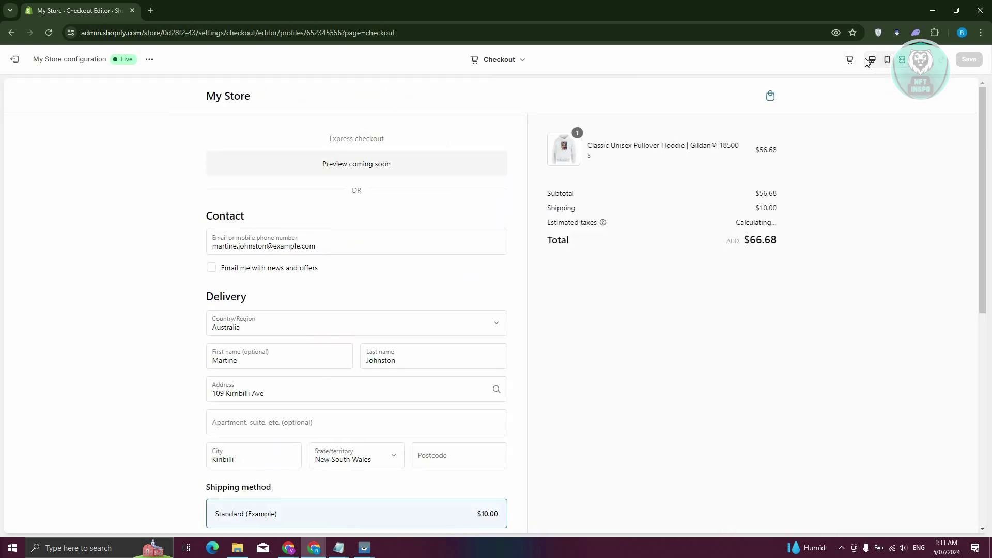
{"action": "left_click", "coordinate": [852, 60]}
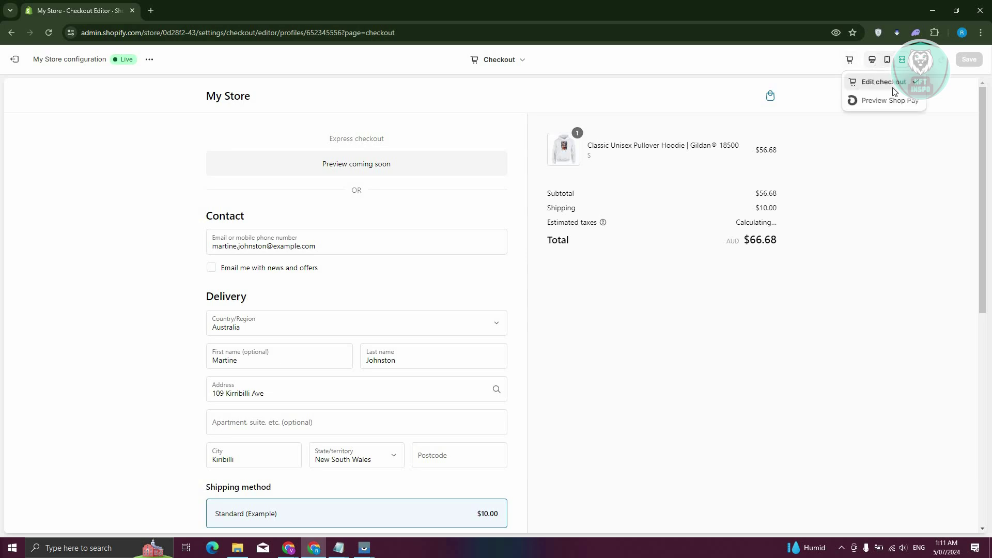
{"action": "left_click", "coordinate": [883, 82]}
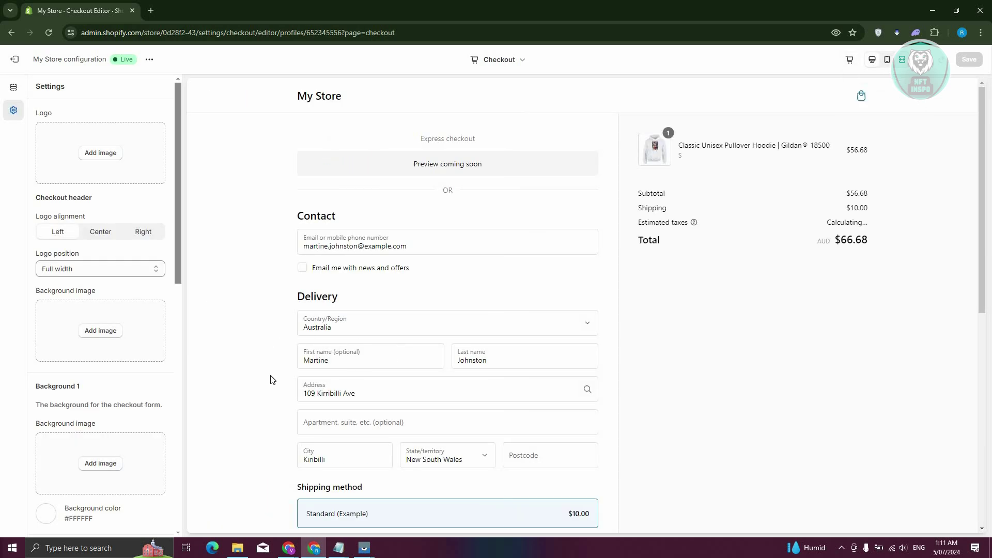
{"action": "scroll", "coordinate": [272, 376], "scroll_direction": "down", "scroll_amount": 5}
{"action": "scroll", "coordinate": [272, 375], "scroll_direction": "down", "scroll_amount": 2}
{"action": "scroll", "coordinate": [270, 380], "scroll_direction": "up", "scroll_amount": 4}
{"action": "scroll", "coordinate": [267, 382], "scroll_direction": "up", "scroll_amount": 3}
{"action": "left_click", "coordinate": [850, 60]}
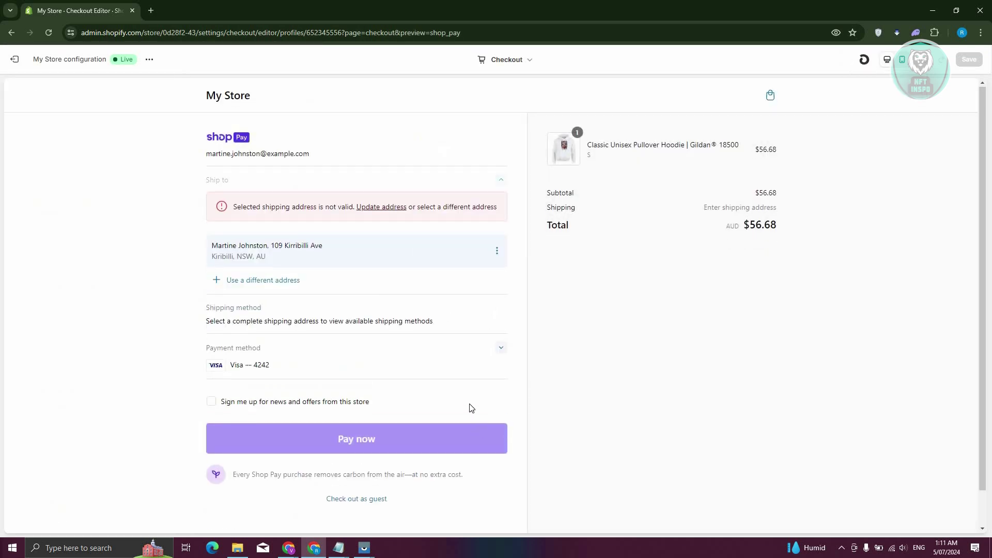
{"action": "scroll", "coordinate": [475, 411], "scroll_direction": "down", "scroll_amount": 2}
{"action": "scroll", "coordinate": [553, 359], "scroll_direction": "up", "scroll_amount": 2}
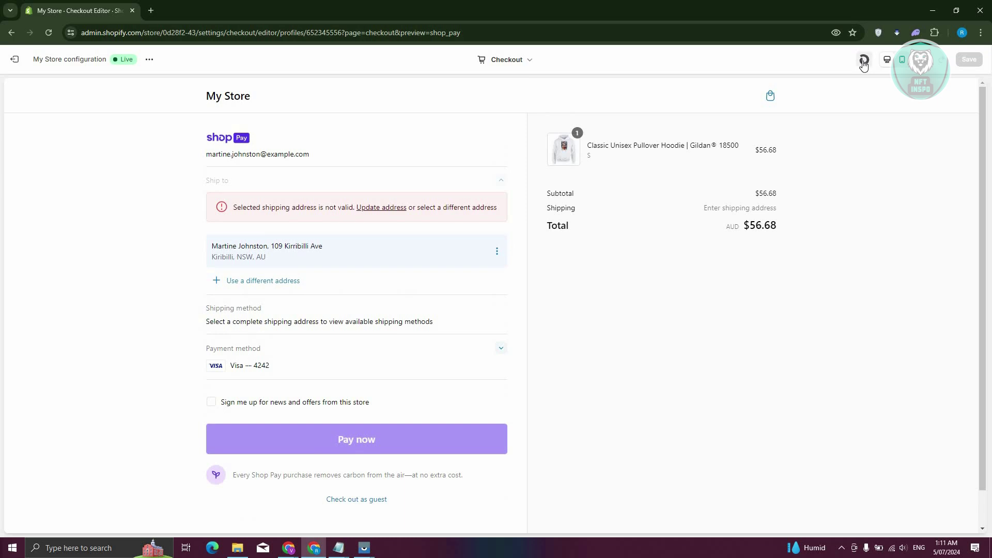
{"action": "left_click", "coordinate": [886, 59]}
{"action": "left_click", "coordinate": [890, 85]}
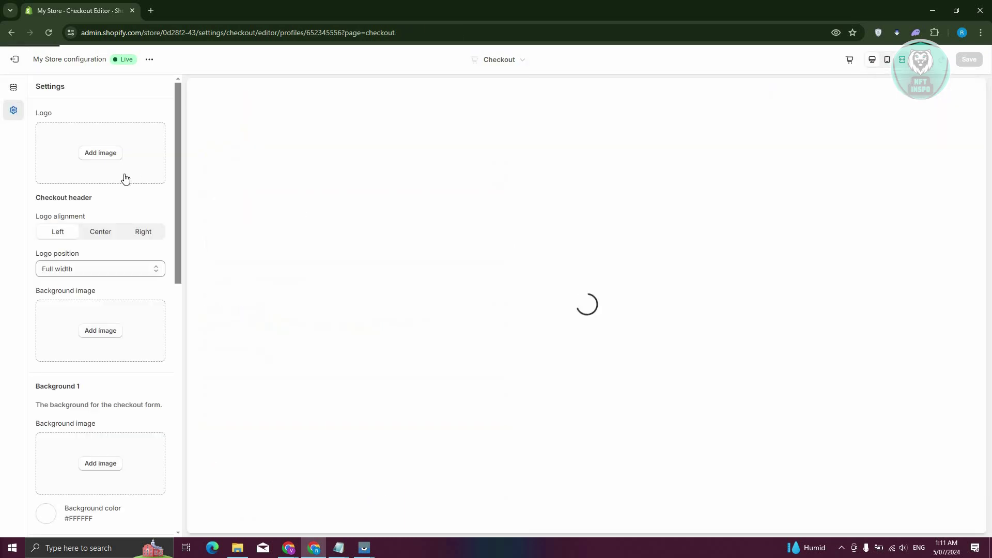